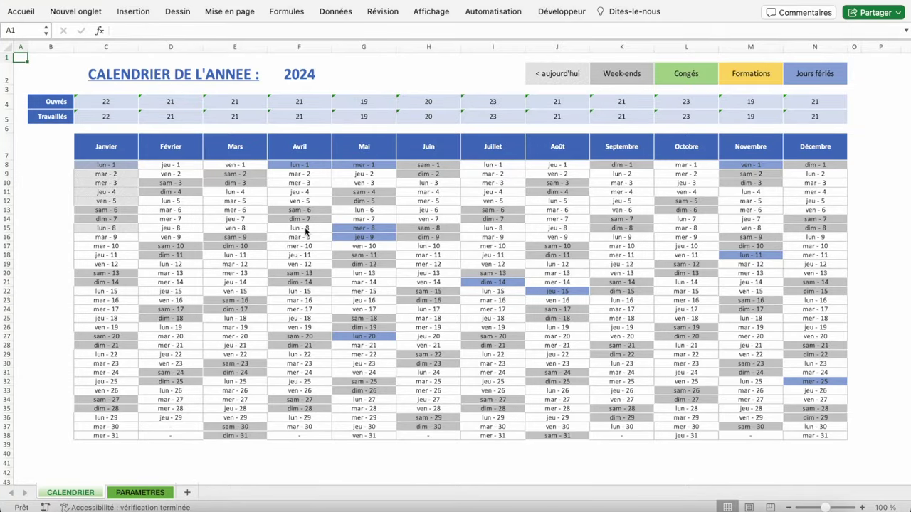
Inspect the April and August calendar days, marking out 8–12 April and 5–23 August.
left_click(304, 227)
left_click_drag(300, 240, 300, 263)
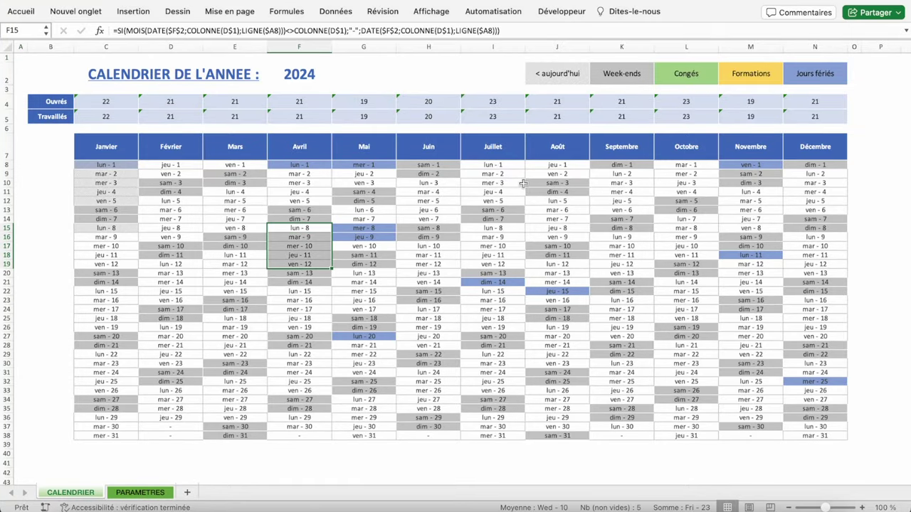
left_click_drag(562, 203, 562, 360)
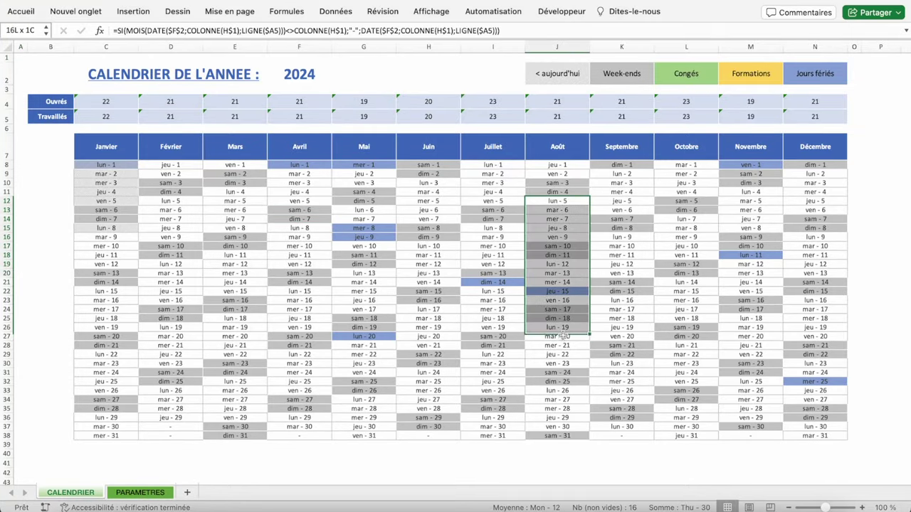
left_click(550, 353)
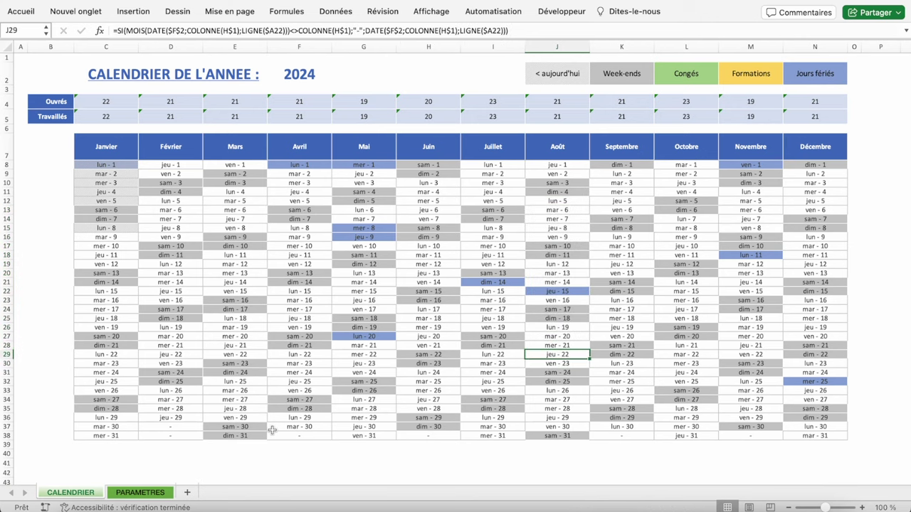
On PARAMETRES, enter leave dates 08/04/2024 through 12/04/2024 in the Congés column.
left_click(125, 492)
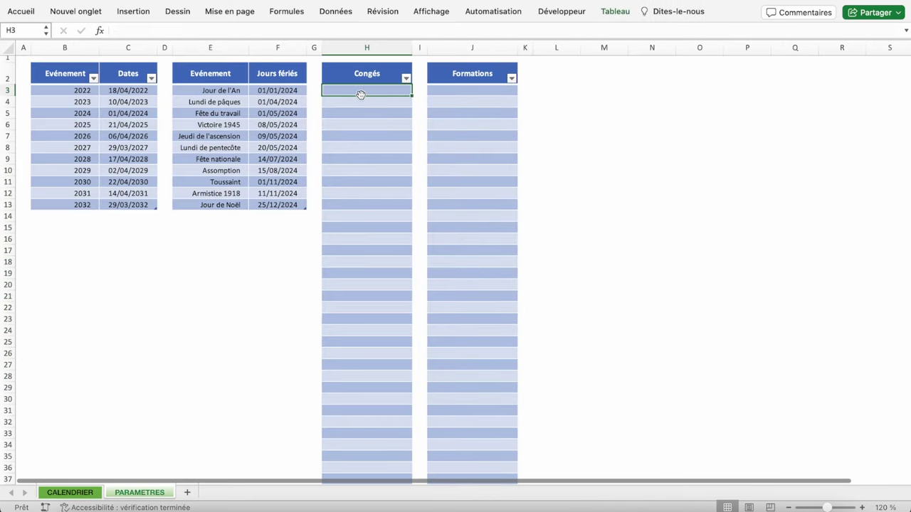
type("08/04")
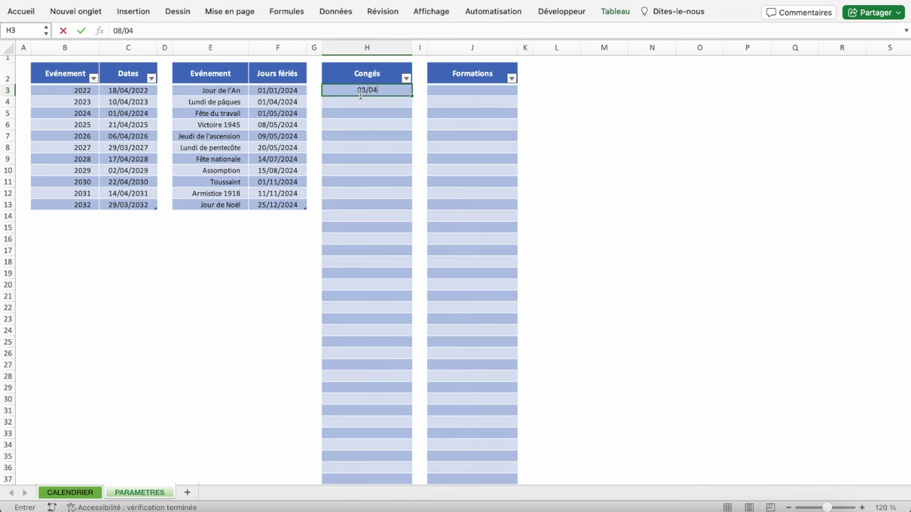
key("Return")
left_click(368, 93)
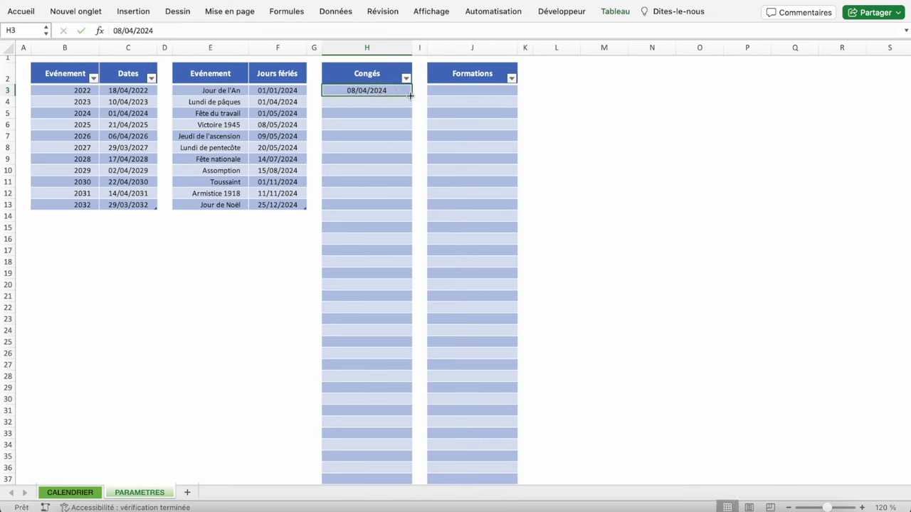
left_click_drag(411, 100, 417, 138)
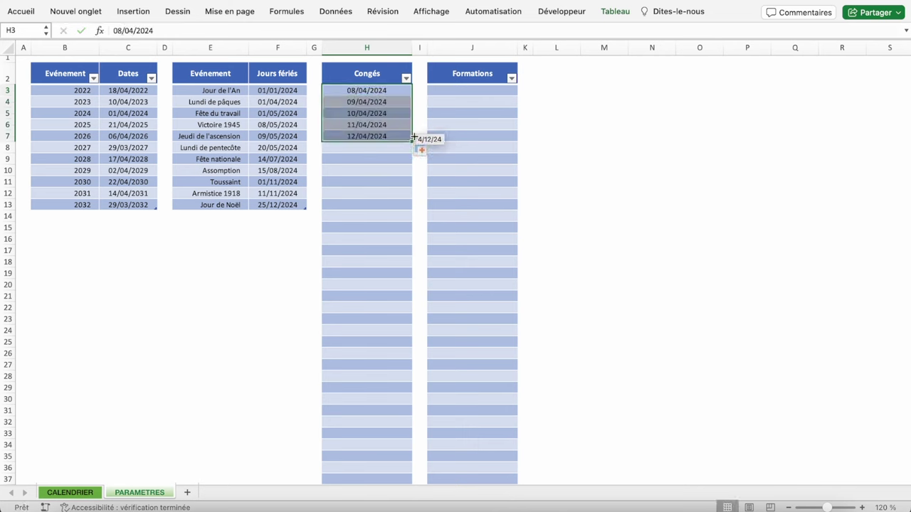
Add leave dates 05/08/2024 through 09/08/2024 starting in cell H9.
left_click(375, 159)
type("05/08")
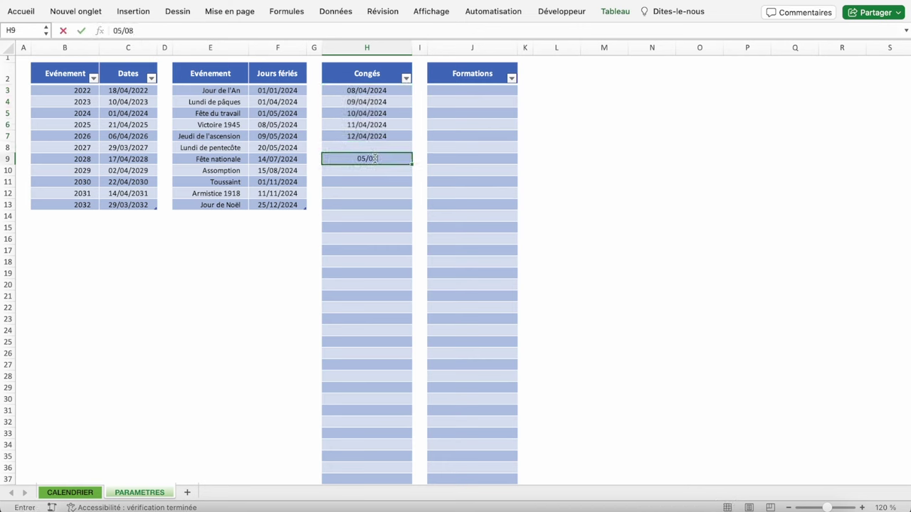
key("Return")
left_click(405, 161)
left_click_drag(413, 164, 413, 205)
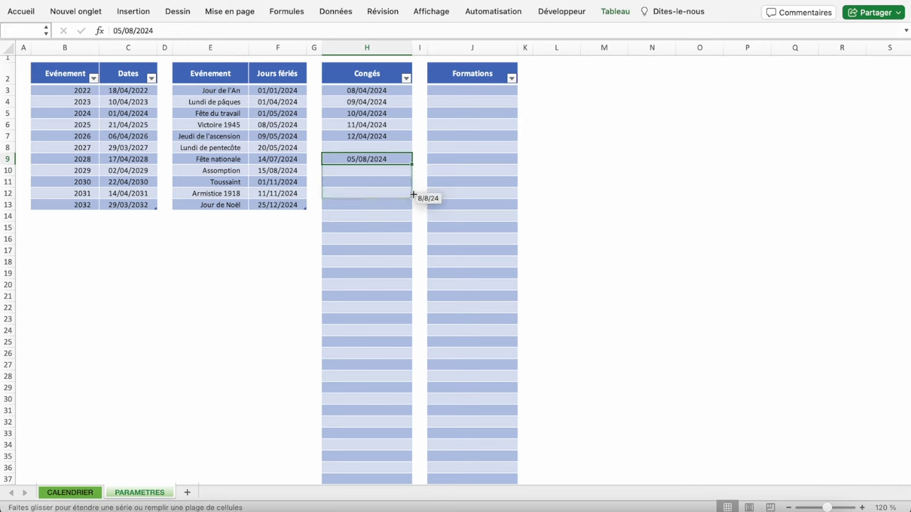
Add leave dates 12/08–16/08 and 19/08–23/08/2024, then check the calendar shows them green.
left_click(369, 225)
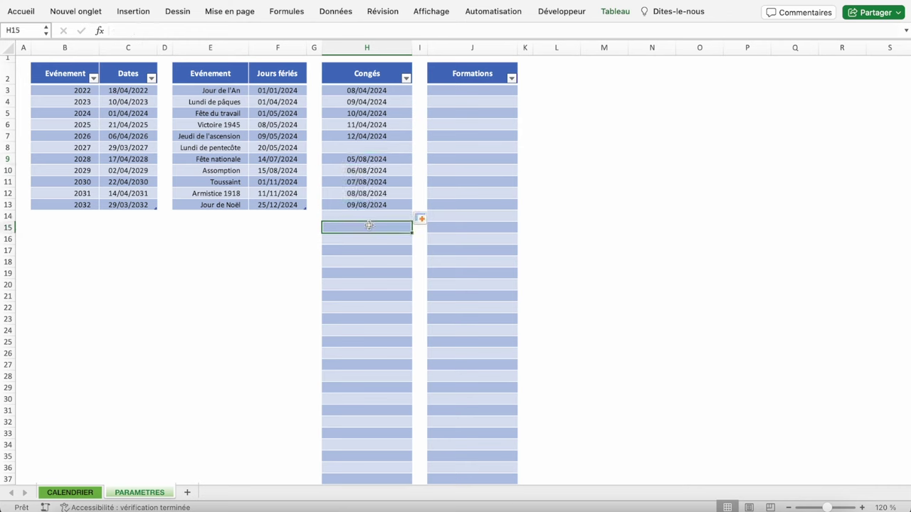
type("12/08")
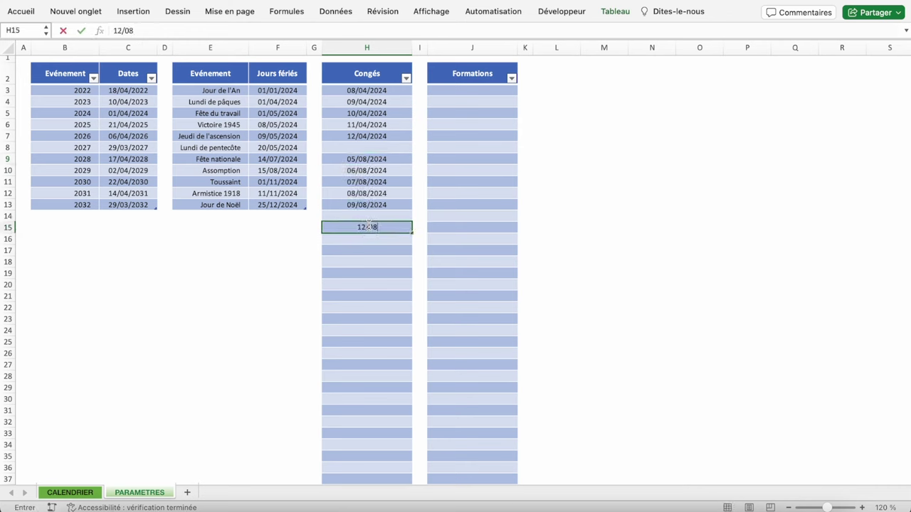
key("Return")
left_click_drag(413, 233, 415, 278)
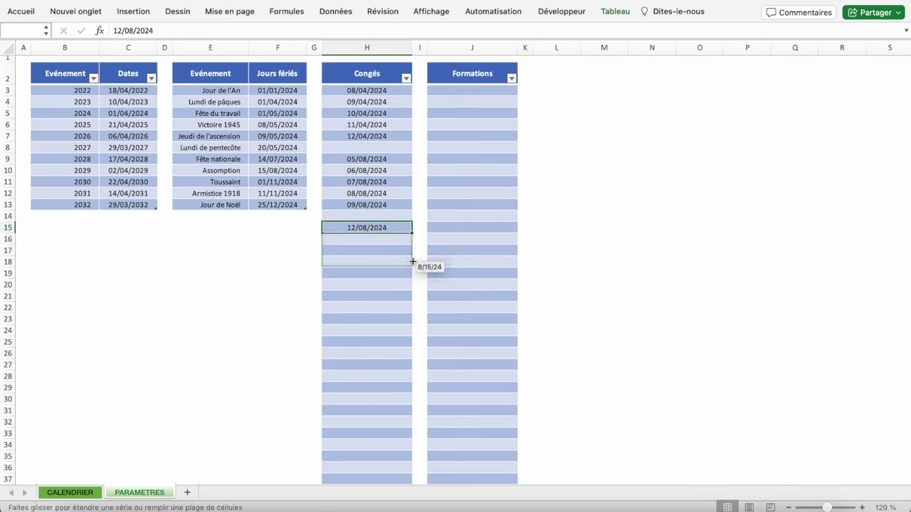
left_click(363, 298)
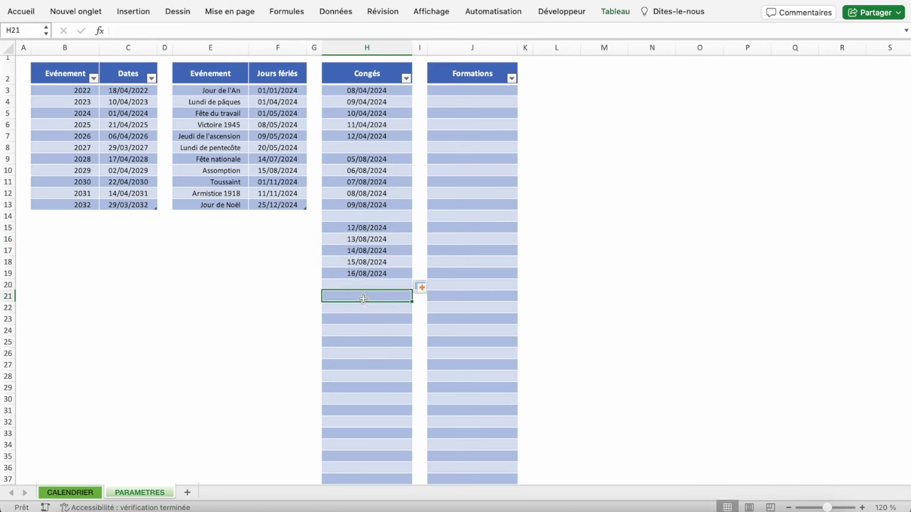
type("19/0")
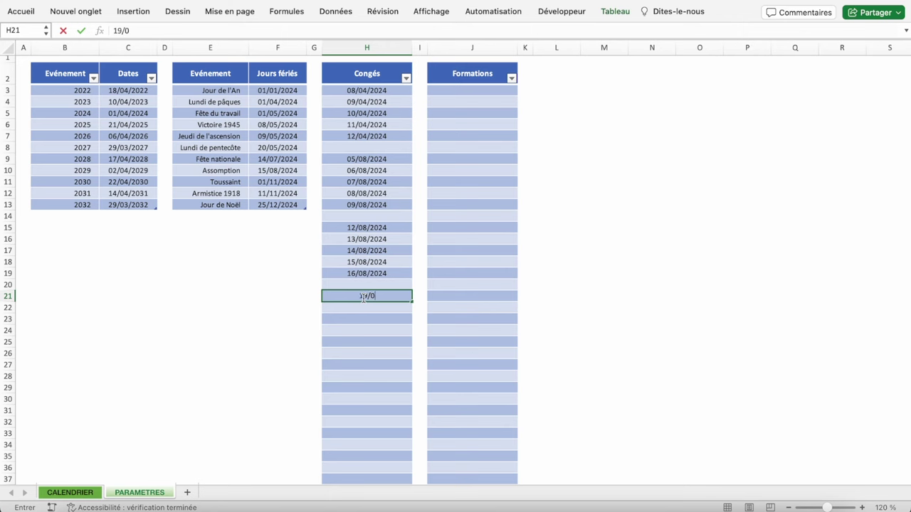
type("8")
key("Return")
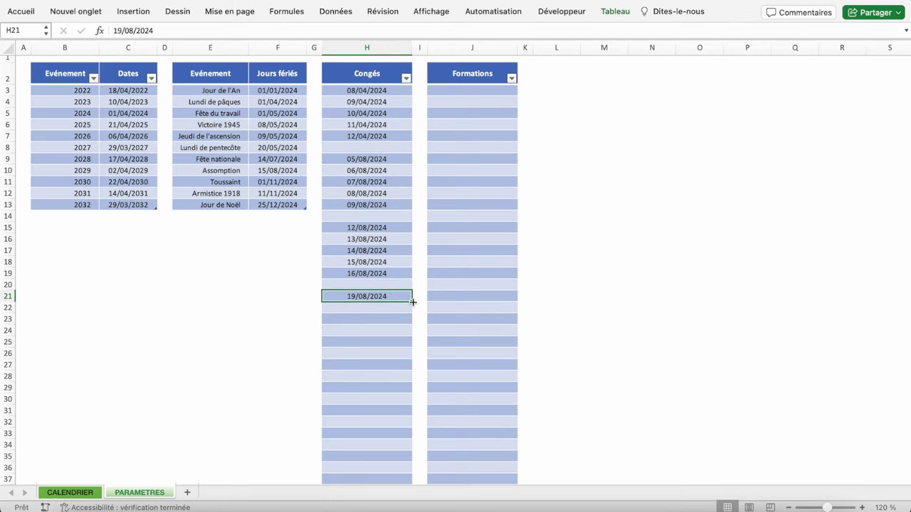
left_click_drag(412, 302, 415, 346)
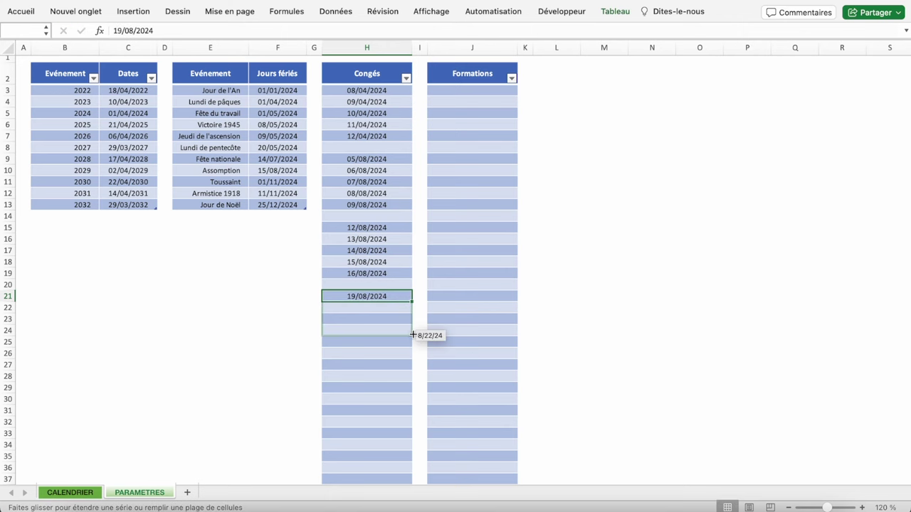
left_click(82, 493)
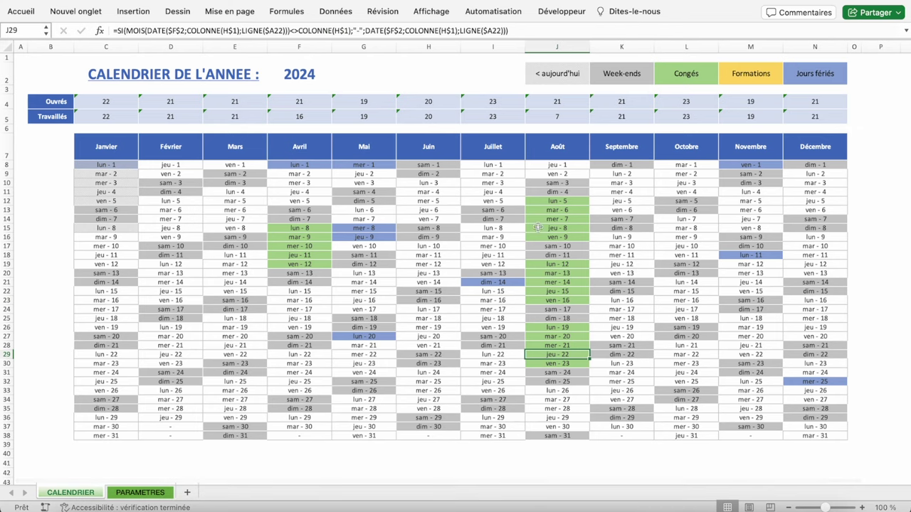
Remove the 15/08/2024 entry from the Congés leave list and return to CALENDRIER.
left_click(146, 493)
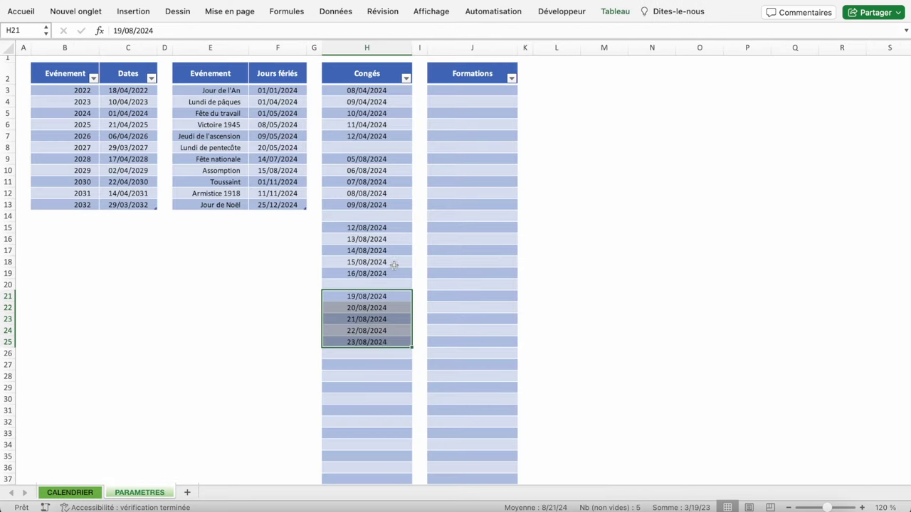
left_click(366, 262)
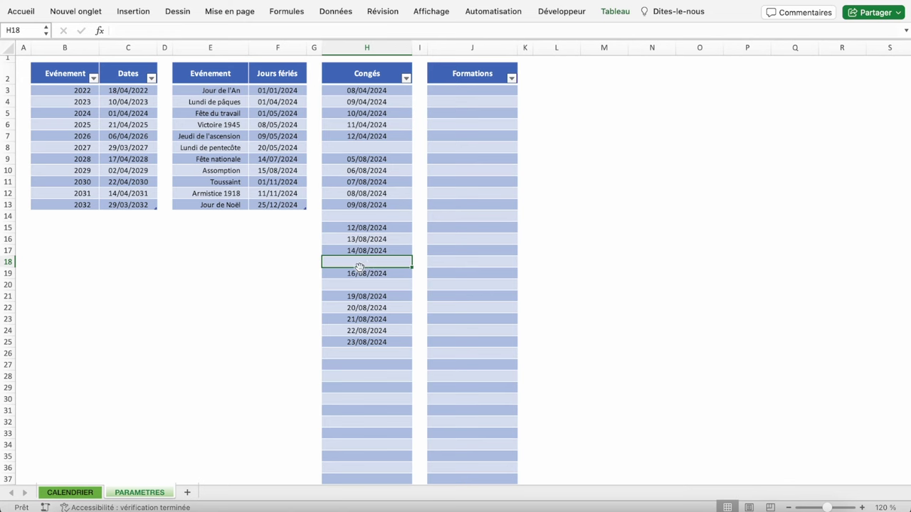
key("Down")
left_click(77, 493)
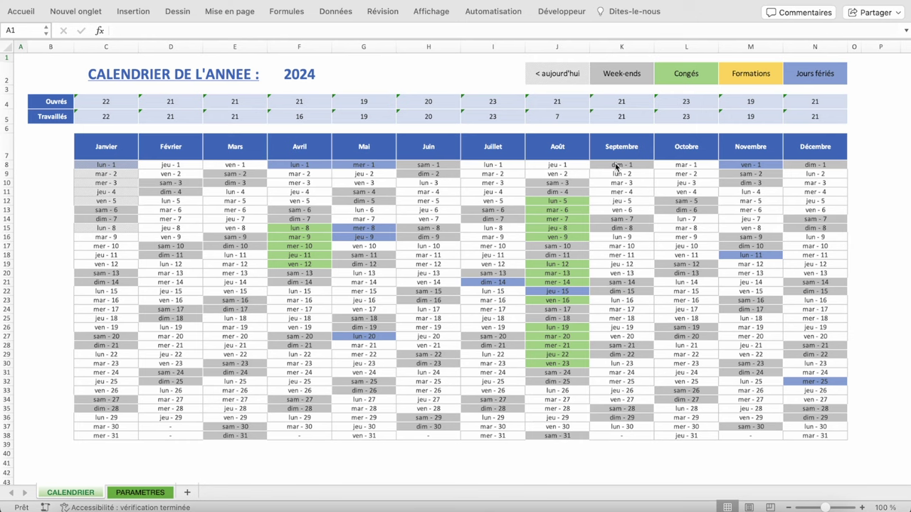
Review the monthly worked-day counts and the Août and Avril worked-days formulas.
left_click_drag(118, 101, 788, 112)
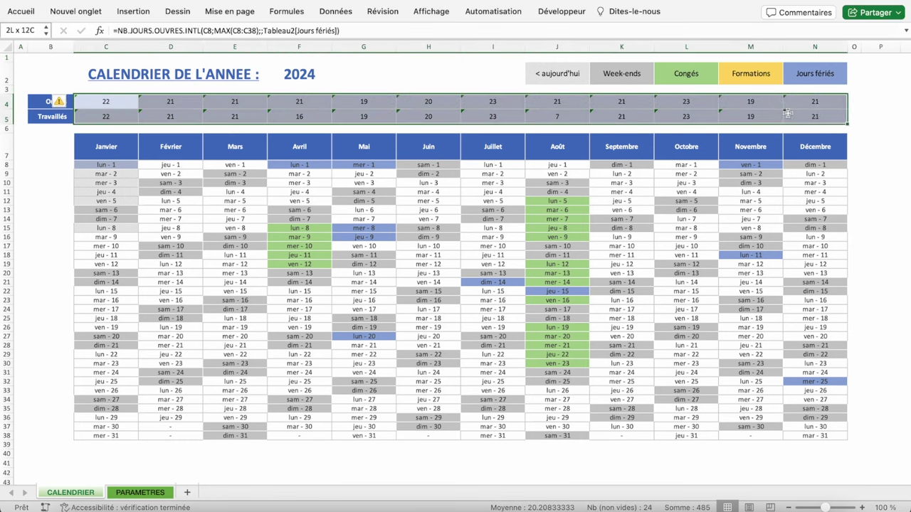
left_click(562, 118)
left_click(325, 117)
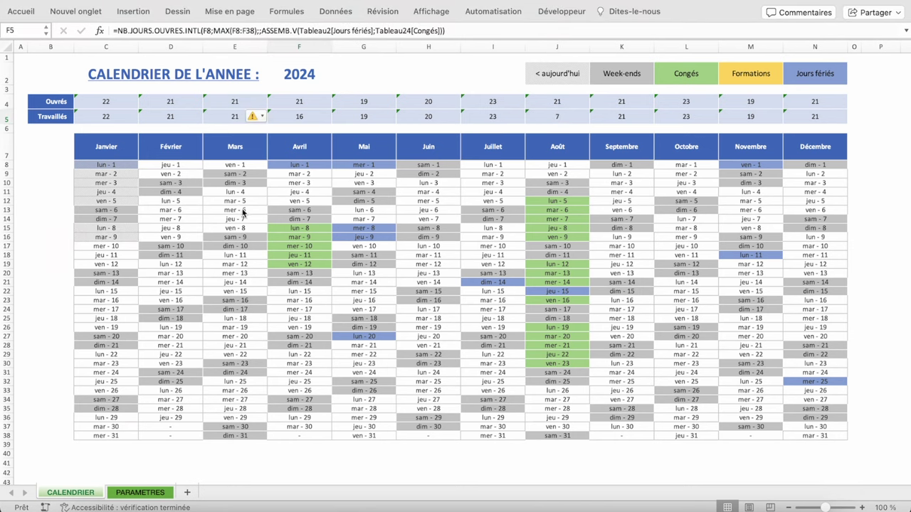
Enter training dates 05/02/2024 through 09/02/2024 in the Formations table.
left_click(144, 493)
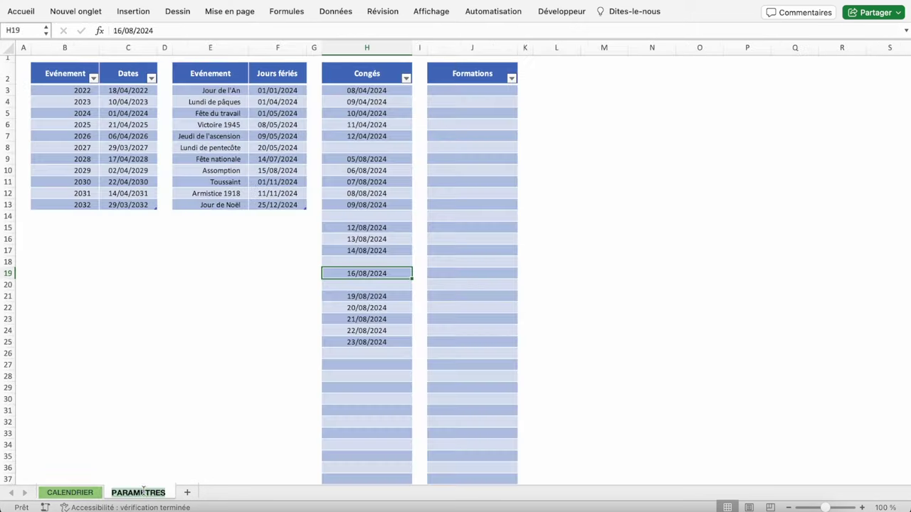
left_click(443, 90)
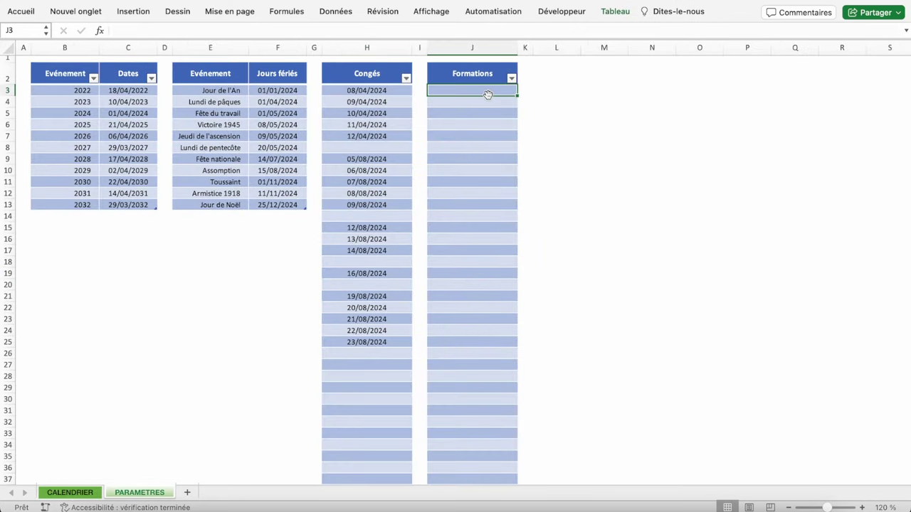
type("05/02")
key("Return")
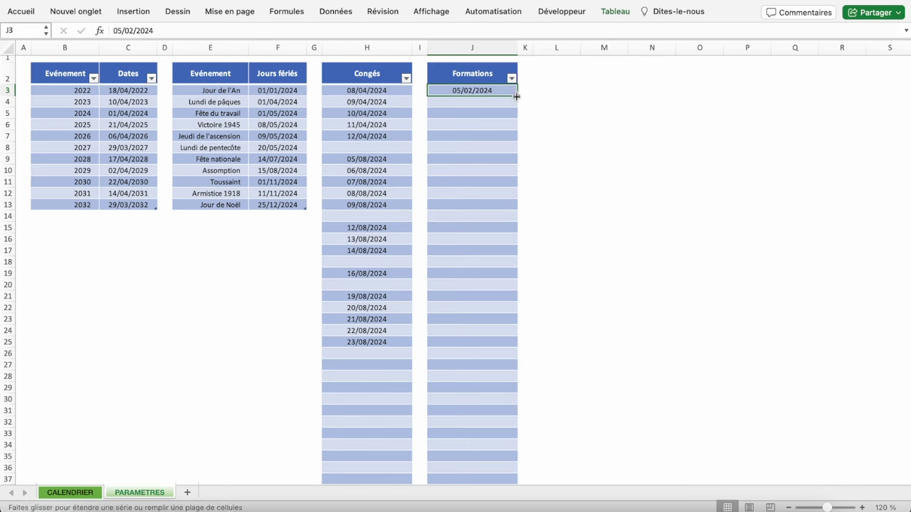
left_click_drag(518, 134, 518, 138)
Add training dates 11/03/2024 through 15/03/2024 after a gap.
left_click(483, 160)
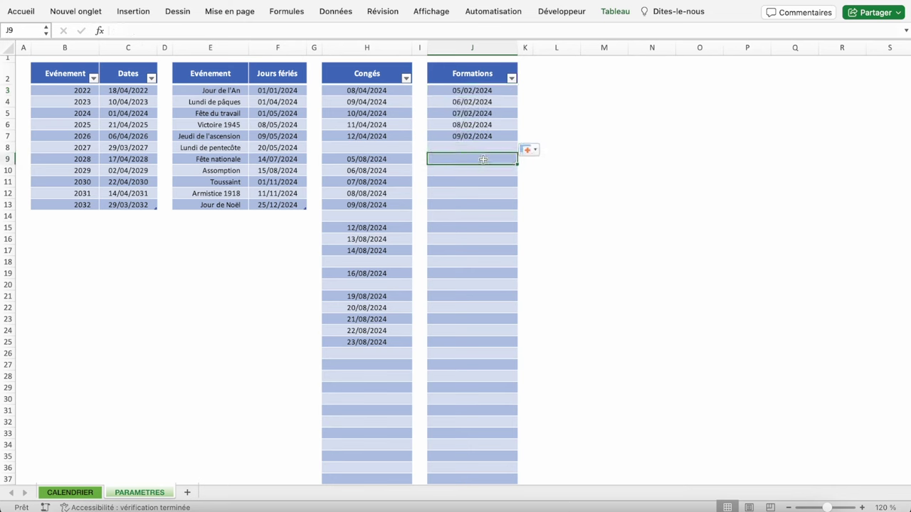
type("11/03")
key("Return")
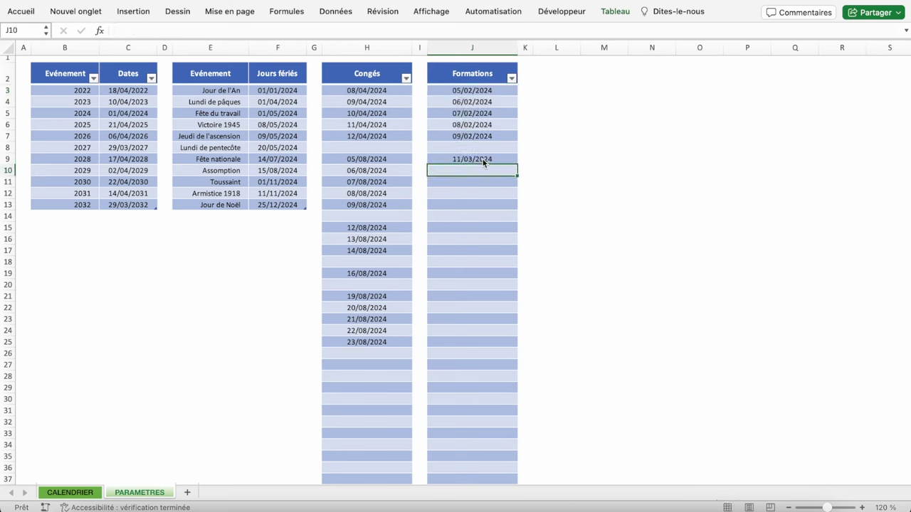
left_click(483, 159)
left_click_drag(517, 164, 518, 207)
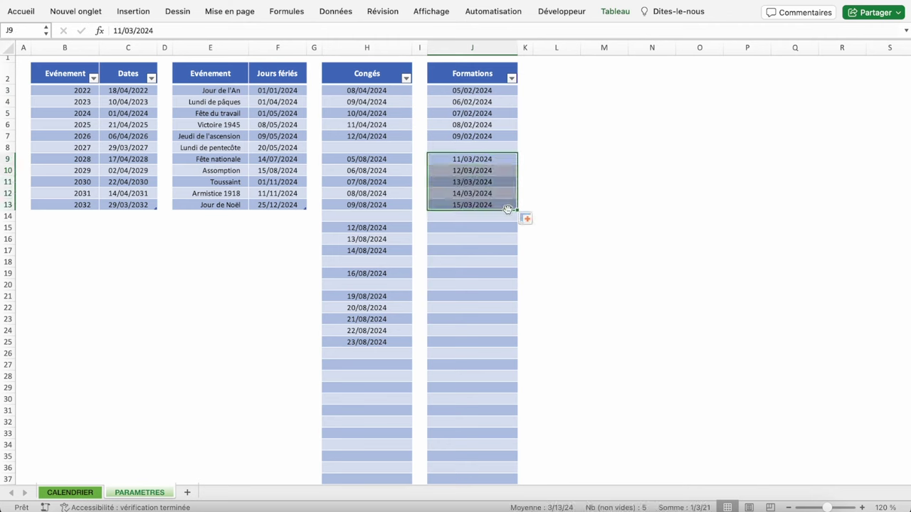
Add training dates 14/10/2024 through 18/10/2024 in J15, then check the calendar.
left_click(480, 228)
type("14/10")
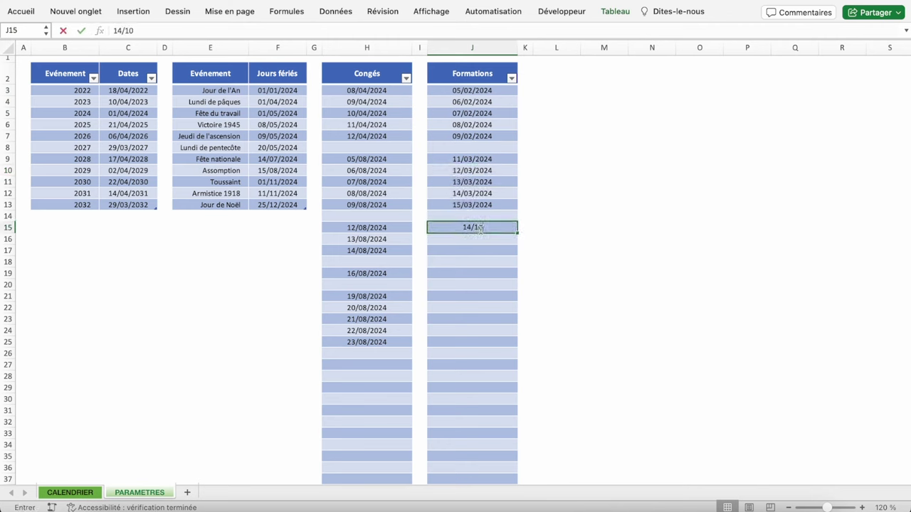
key("Return")
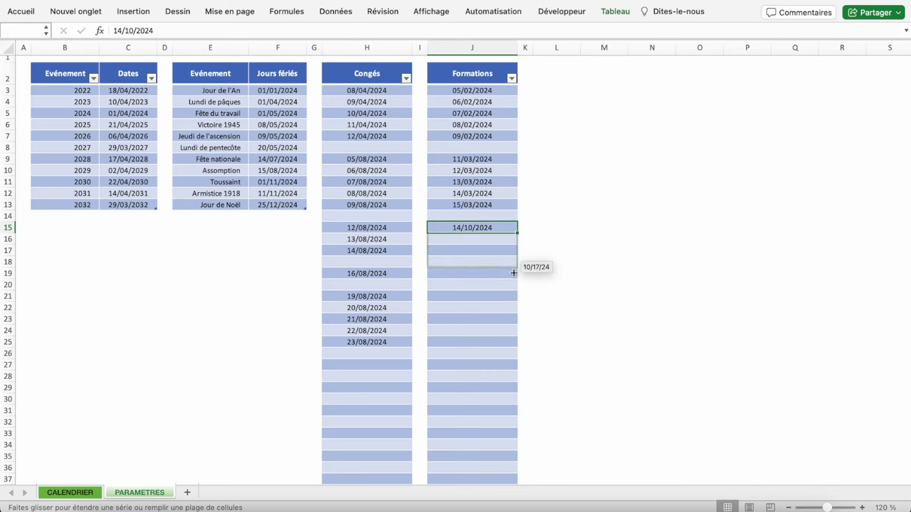
left_click_drag(517, 234, 514, 279)
left_click(69, 494)
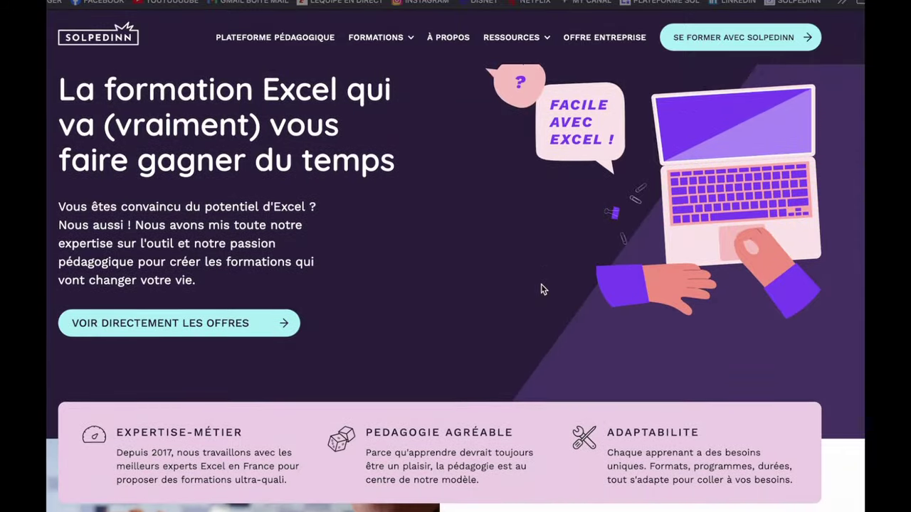
Scroll through the Solpedinn blog and Excel pour les RH page to the three pricing formats.
scroll(540, 287, "down", 5)
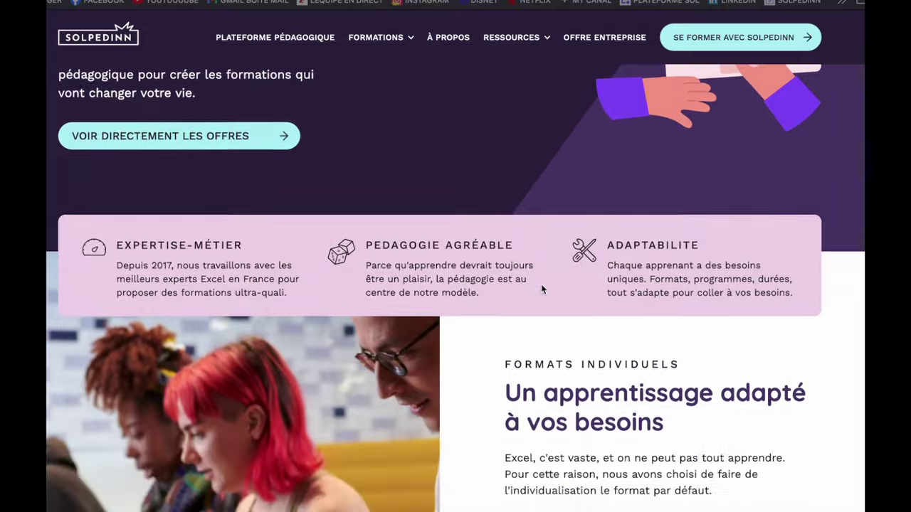
scroll(540, 287, "down", 2)
scroll(541, 287, "down", 3)
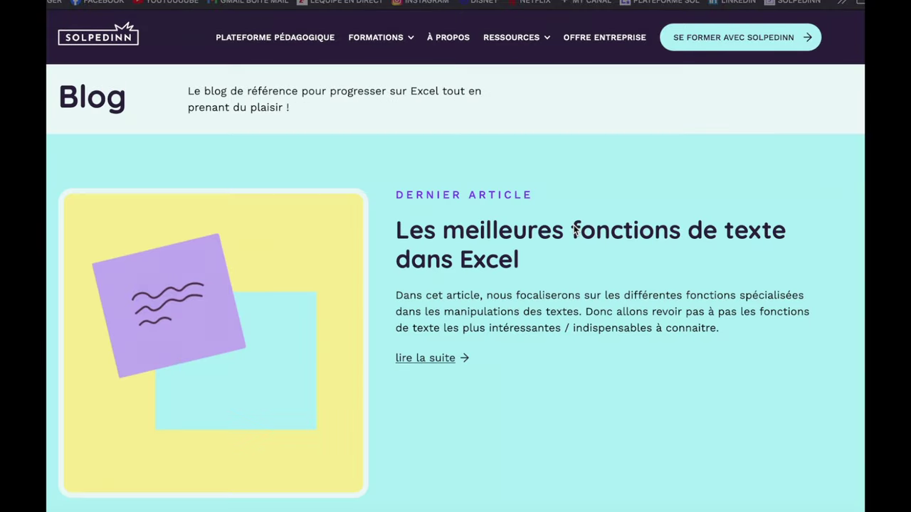
scroll(575, 229, "down", 2)
scroll(573, 228, "down", 1)
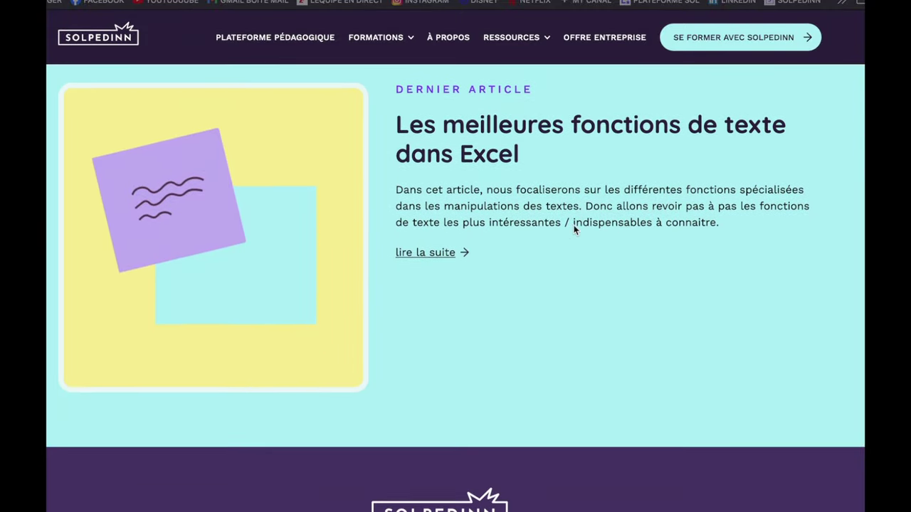
scroll(574, 225, "down", 5)
scroll(604, 206, "down", 2)
scroll(605, 204, "down", 2)
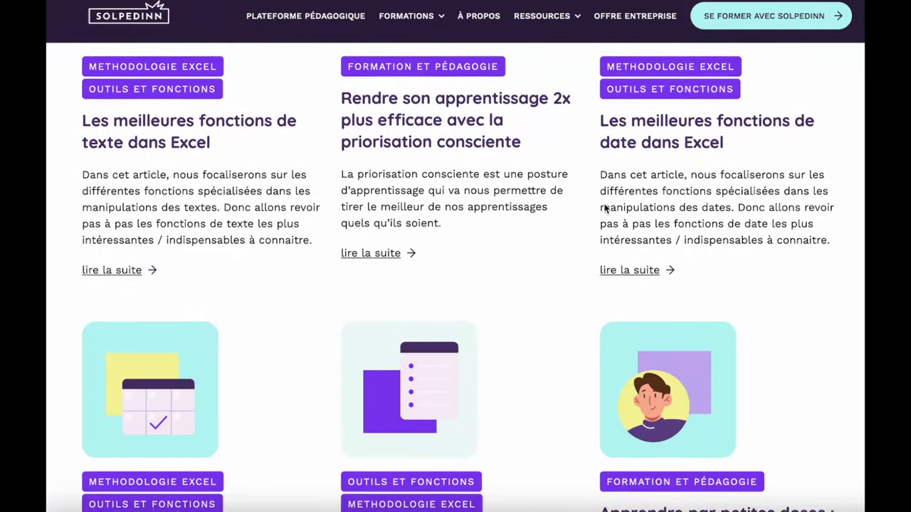
scroll(604, 207, "down", 1)
scroll(605, 207, "down", 1)
scroll(606, 208, "down", 2)
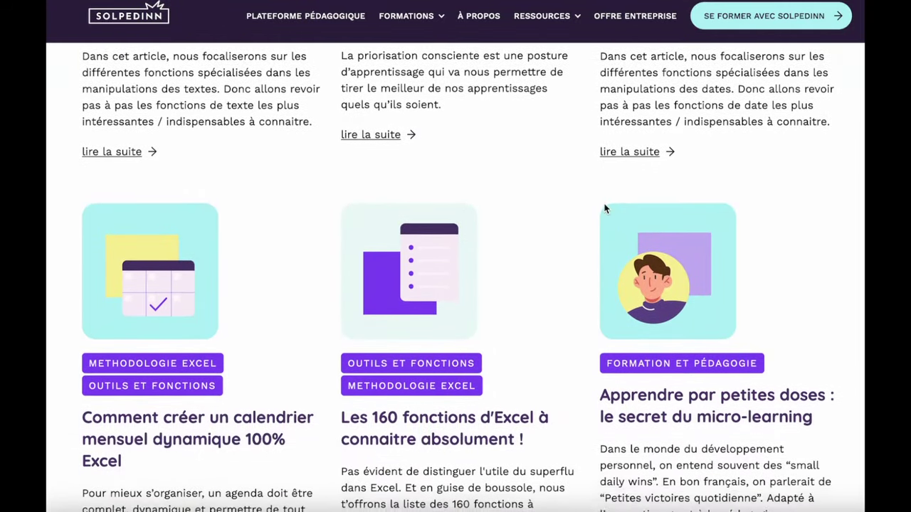
scroll(604, 209, "down", 1)
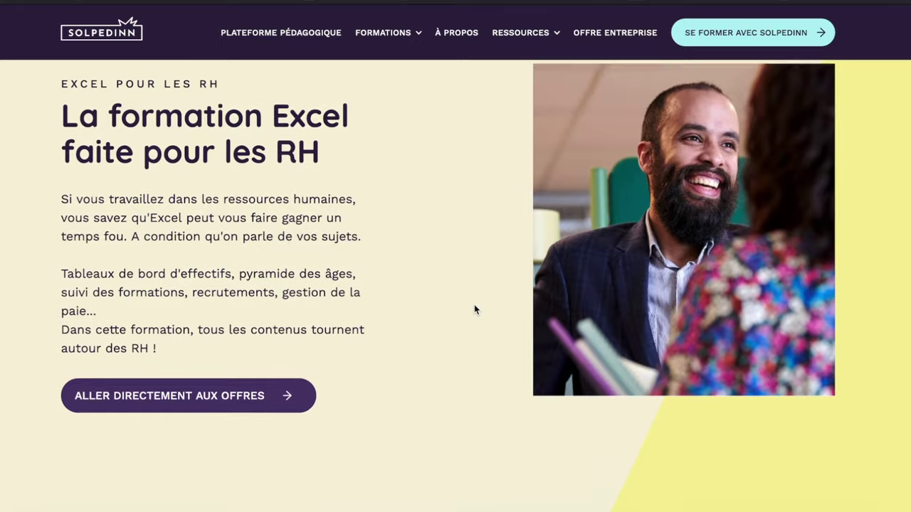
scroll(475, 309, "down", 5)
scroll(476, 310, "down", 1)
scroll(475, 310, "down", 3)
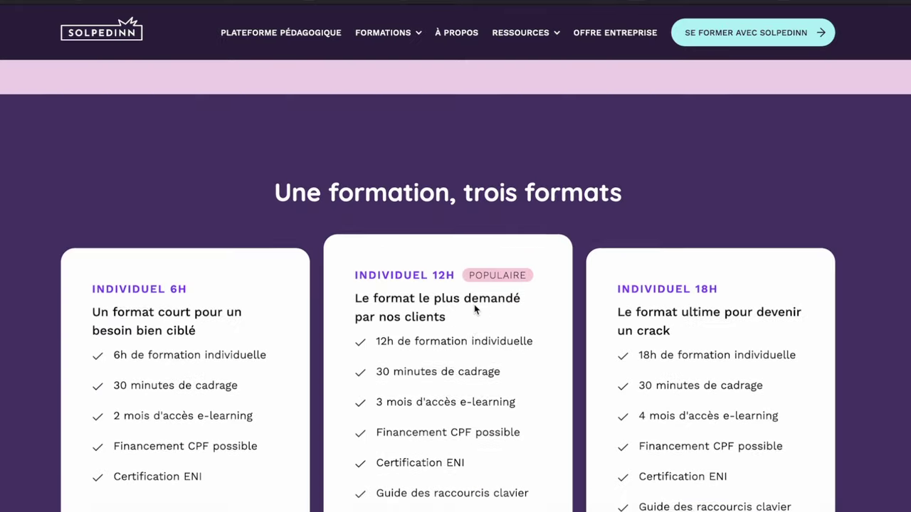
scroll(476, 310, "down", 1)
scroll(475, 308, "down", 1)
scroll(475, 308, "down", 1)
scroll(476, 308, "down", 1)
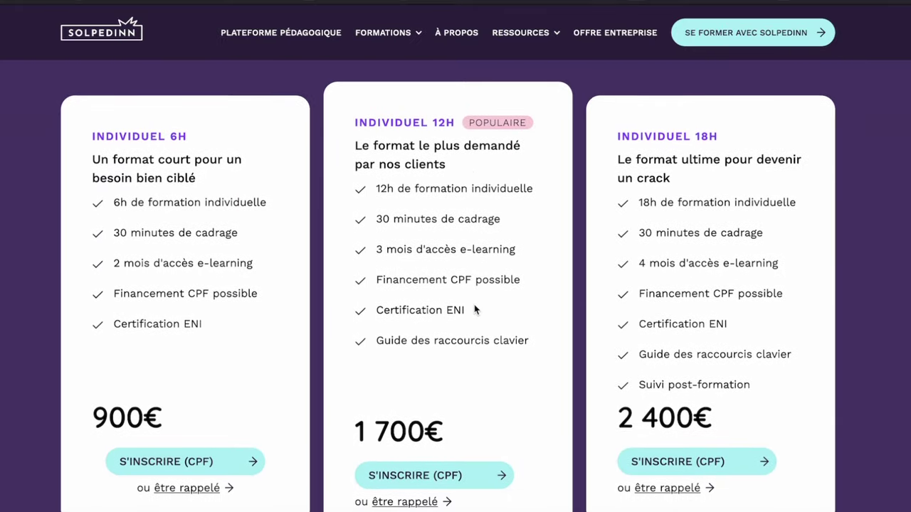
scroll(476, 308, "down", 1)
scroll(476, 308, "down", 1)
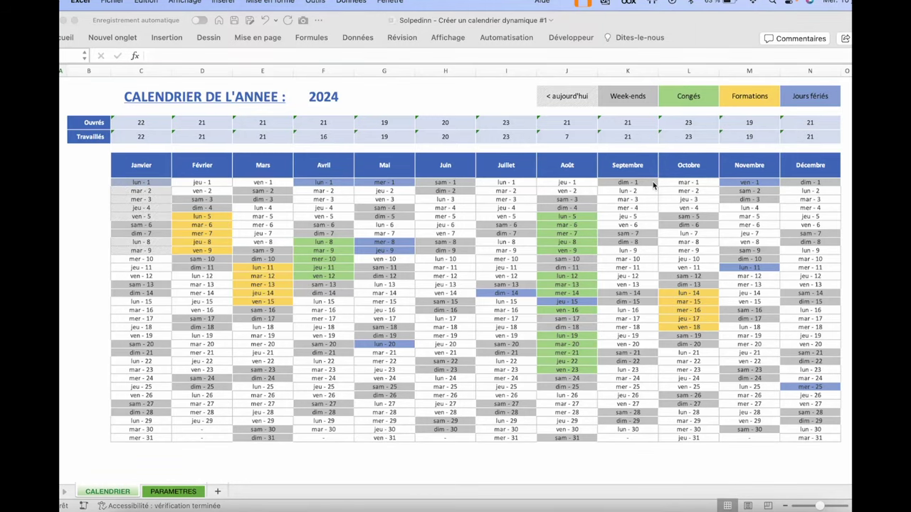